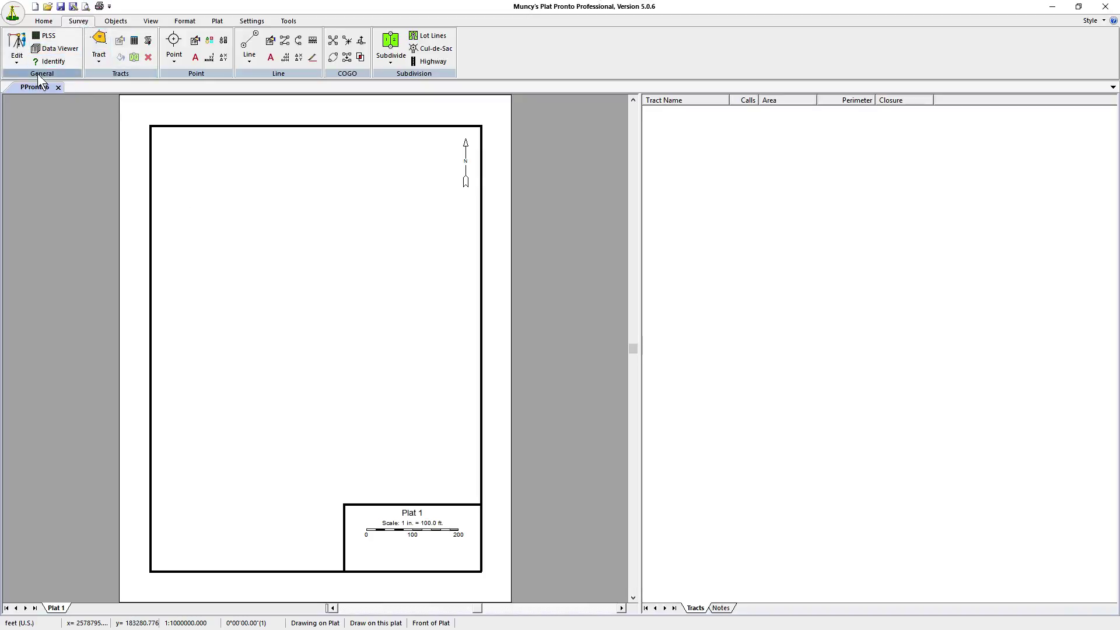
Start a new PLSS section plat, bringing up the theoretical section corners note
{"action": "left_click", "coordinate": [47, 39]}
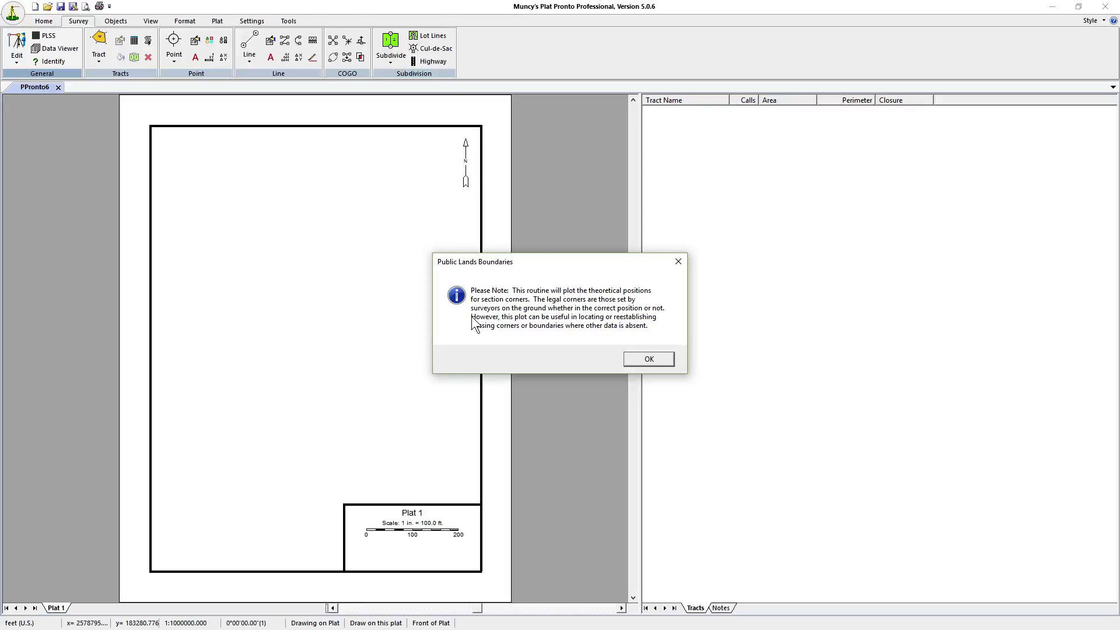
Dismiss the corners note and move the Public Land Surveys dialog (T12N R13E Sec 20) up-left
{"action": "left_click", "coordinate": [646, 360]}
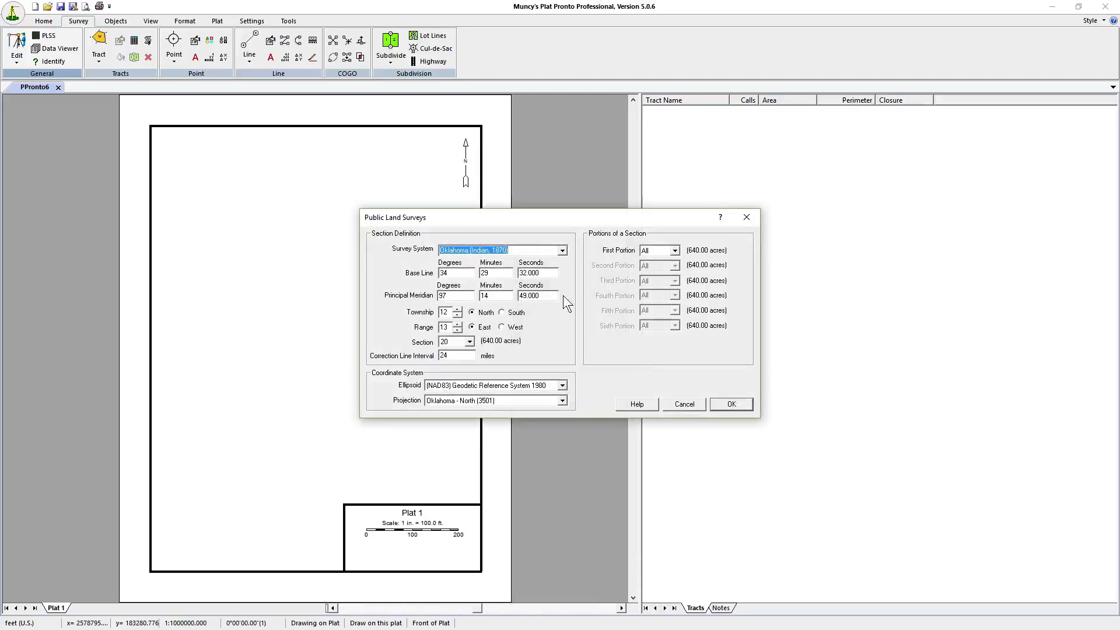
{"action": "left_click_drag", "start_coordinate": [544, 218], "coordinate": [457, 157]}
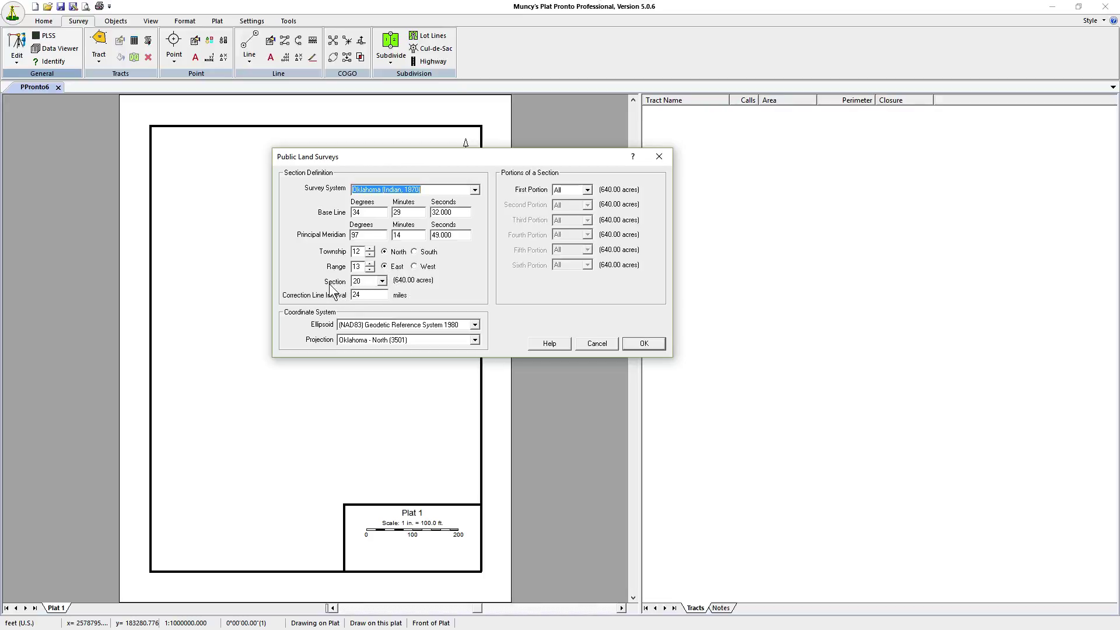
{"action": "left_click", "coordinate": [382, 281]}
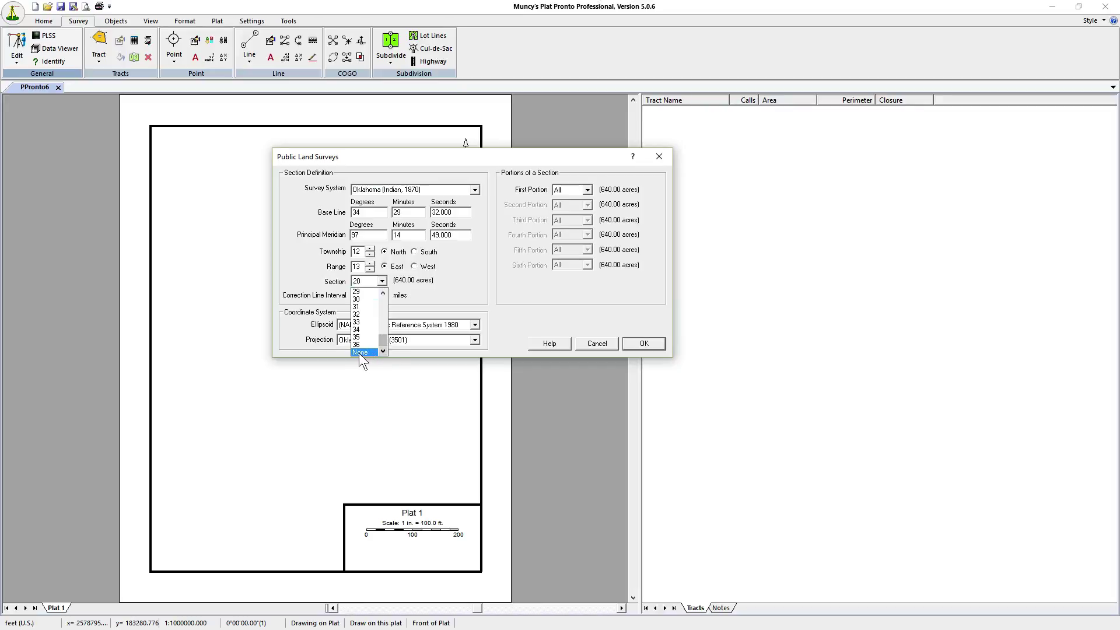
{"action": "left_click_drag", "start_coordinate": [381, 342], "coordinate": [382, 289]}
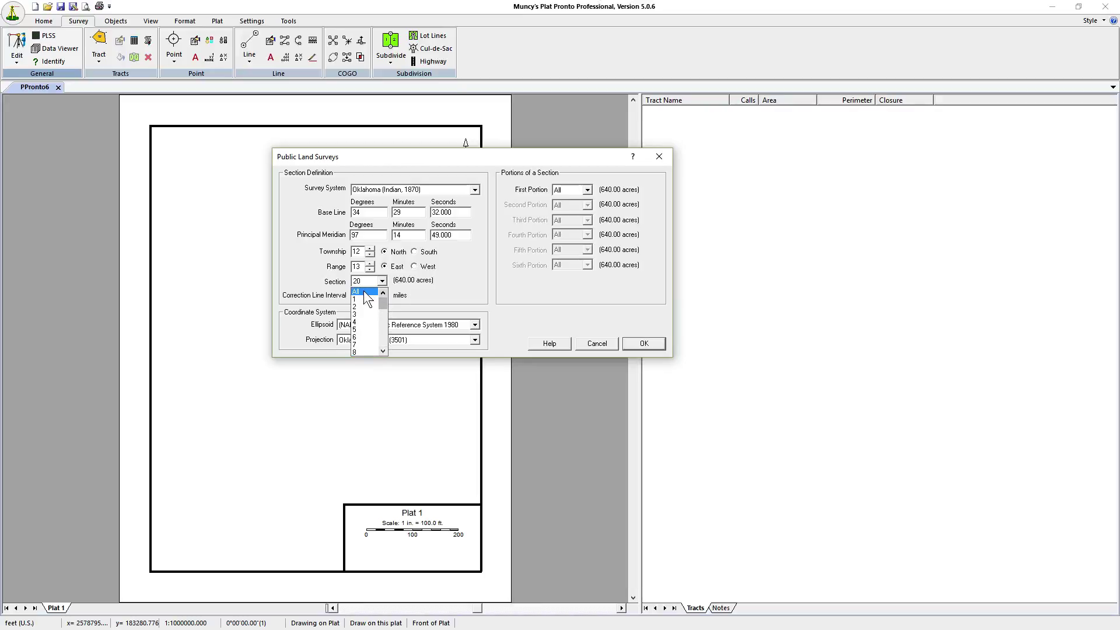
{"action": "left_click", "coordinate": [367, 283]}
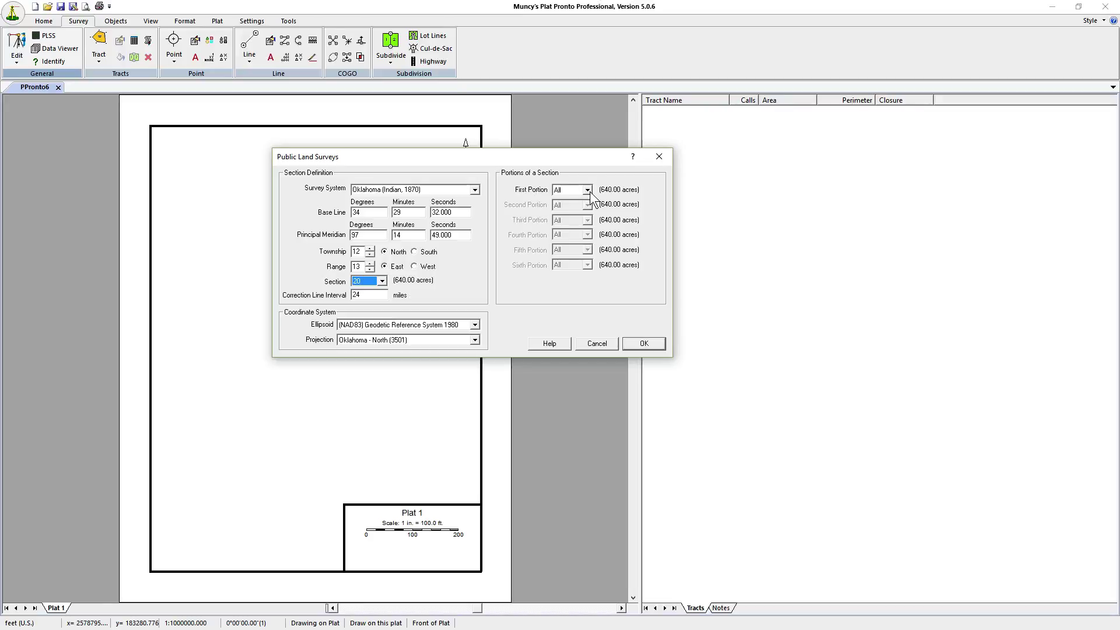
Plot Section 20 of T12N R13E as tract T12N R13E Sec 20
{"action": "left_click", "coordinate": [640, 344]}
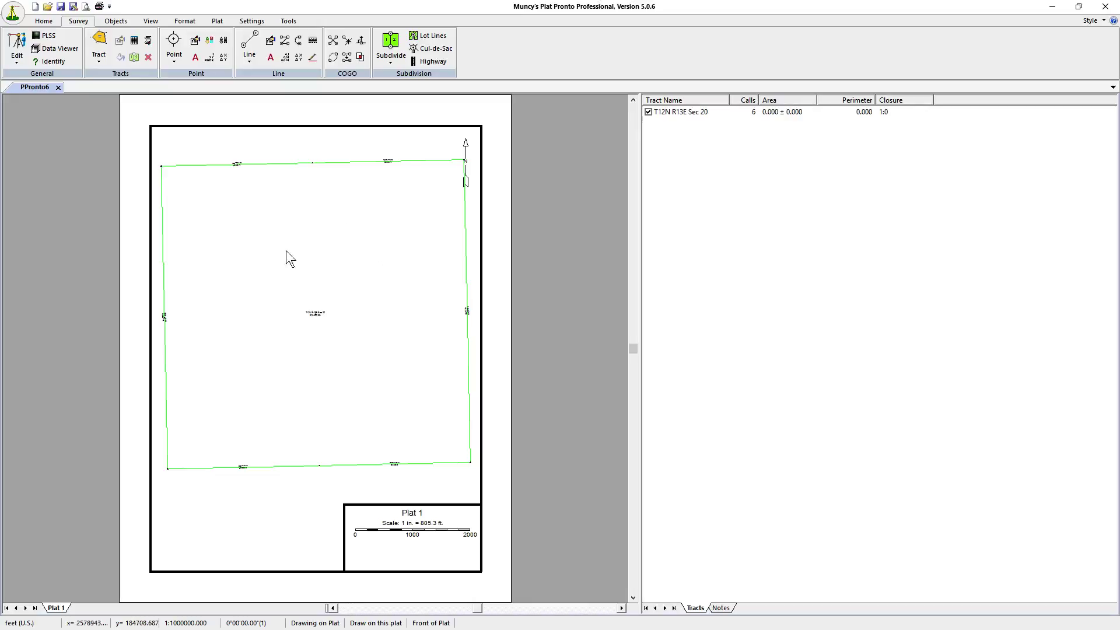
Zoom a window onto the tract label at the section centre
{"action": "left_click", "coordinate": [156, 23]}
{"action": "left_click", "coordinate": [20, 33]}
{"action": "left_click_drag", "start_coordinate": [290, 287], "coordinate": [369, 352]}
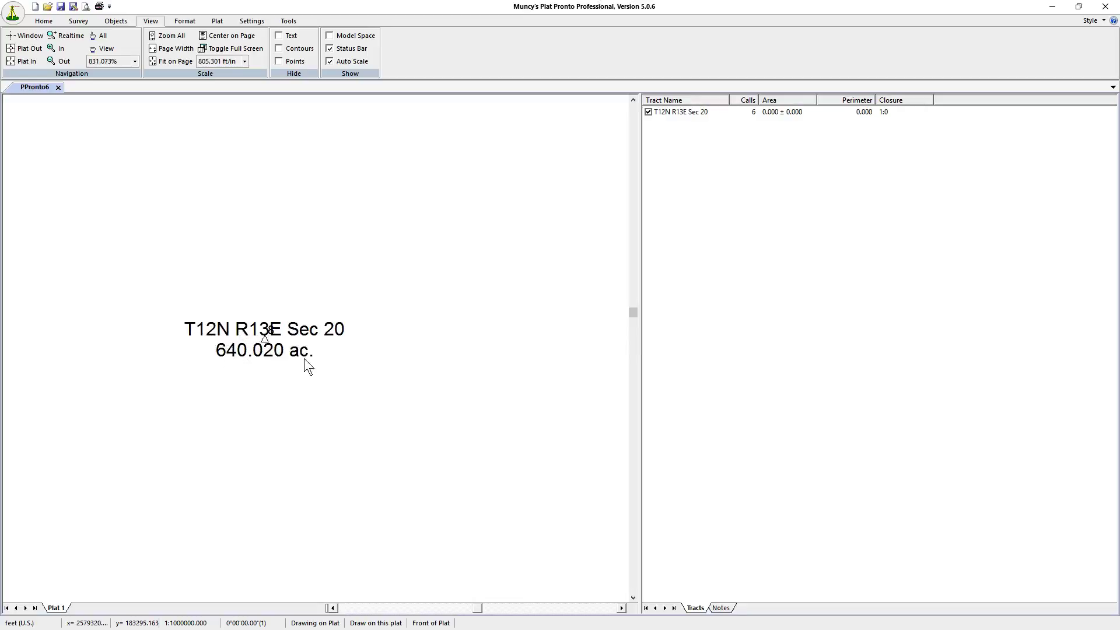
Set the plat to display tract data only, hiding input lines, points and labels
{"action": "left_click", "coordinate": [252, 21]}
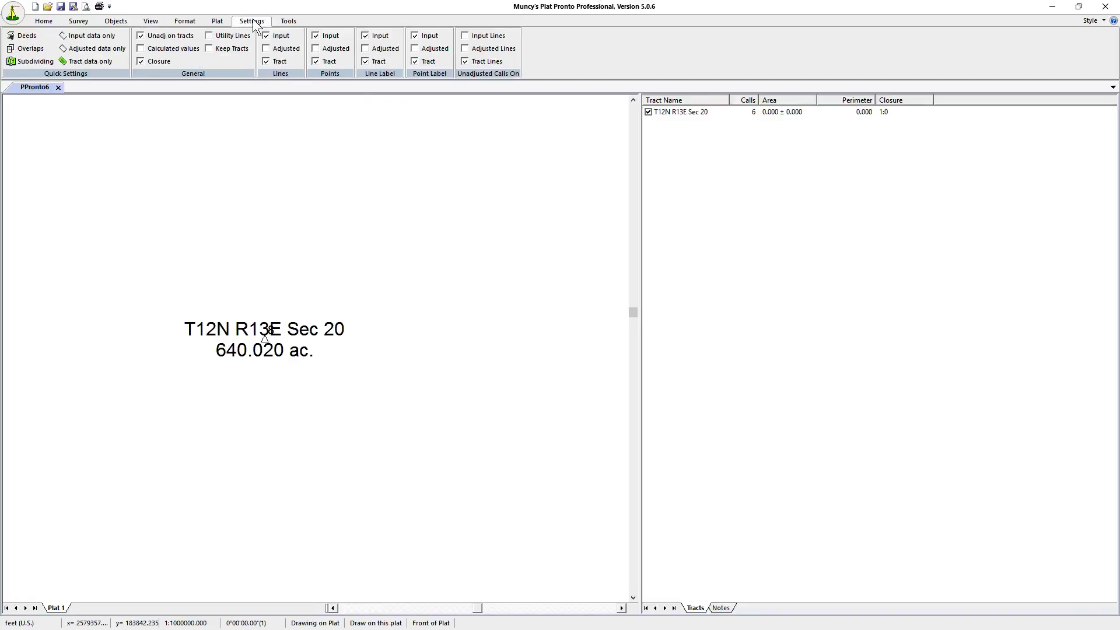
{"action": "left_click", "coordinate": [315, 61]}
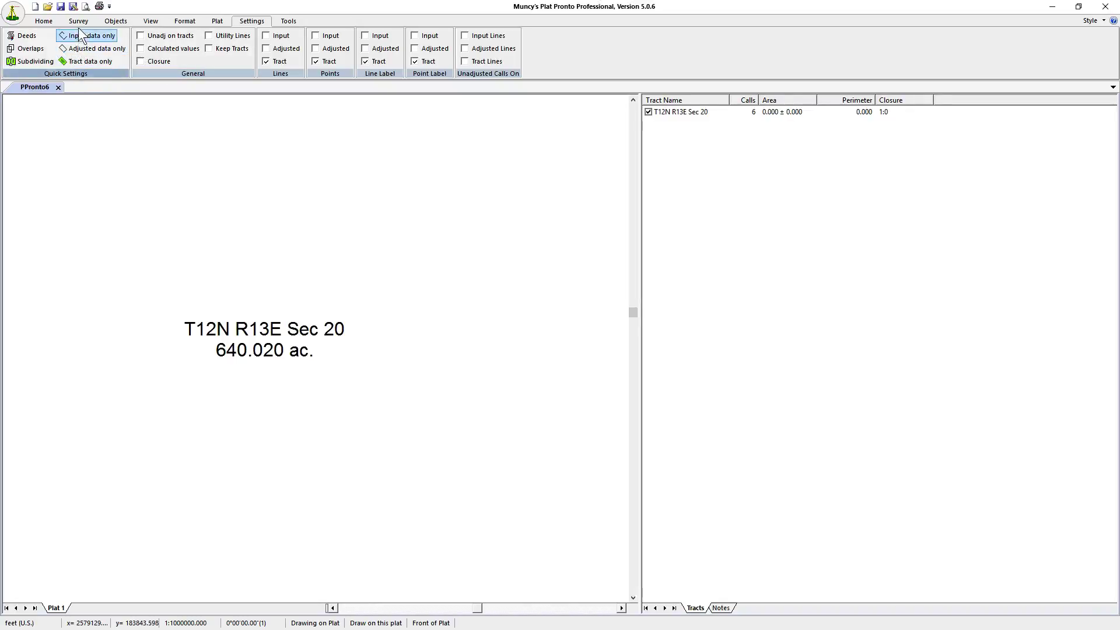
{"action": "left_click", "coordinate": [150, 23]}
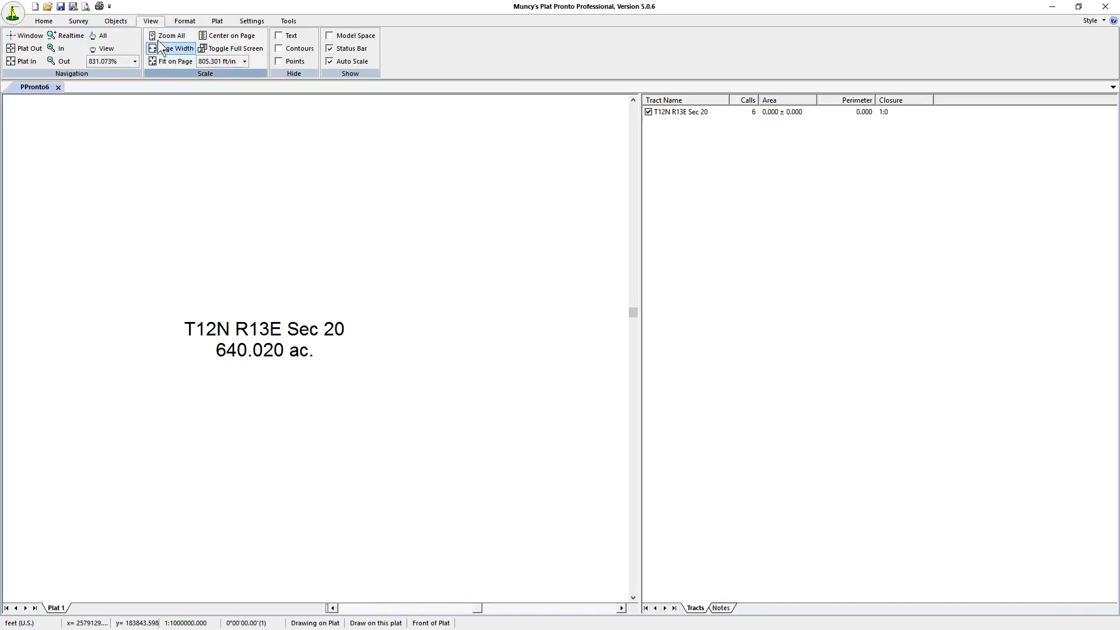
Fit the page, then plot the SE 1/4 of Section 20 as a new tract
{"action": "left_click", "coordinate": [161, 36]}
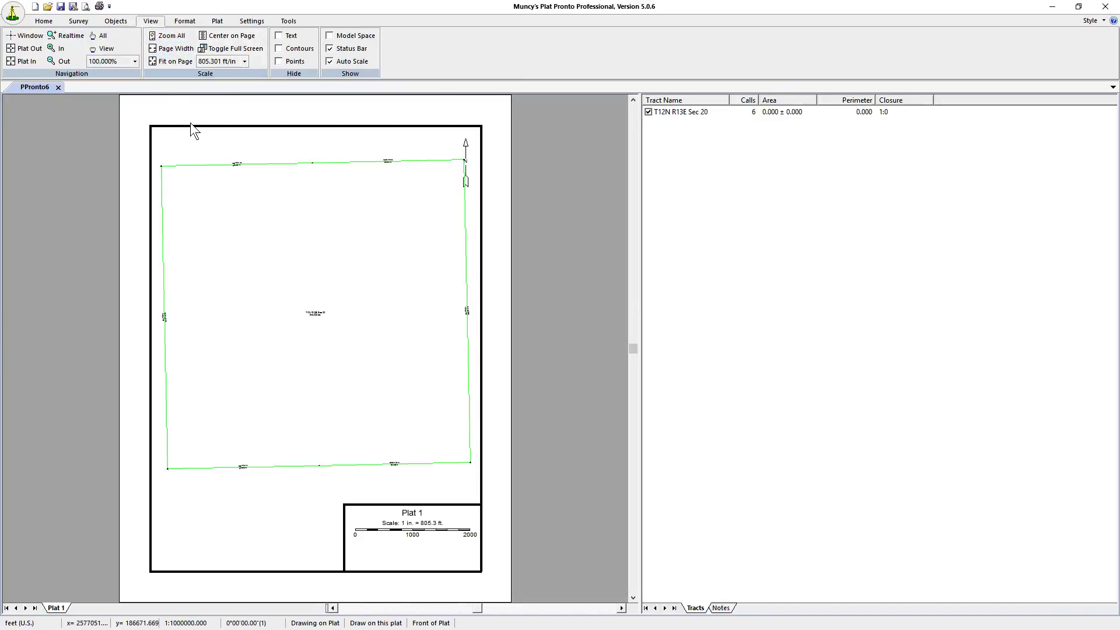
{"action": "left_click", "coordinate": [78, 22]}
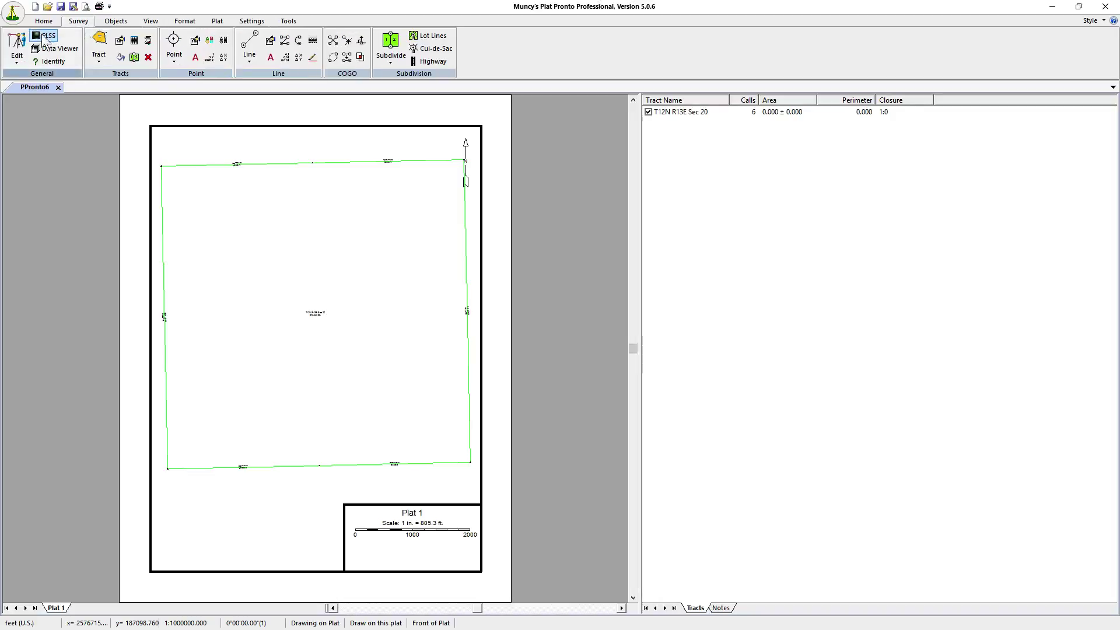
{"action": "left_click", "coordinate": [40, 40]}
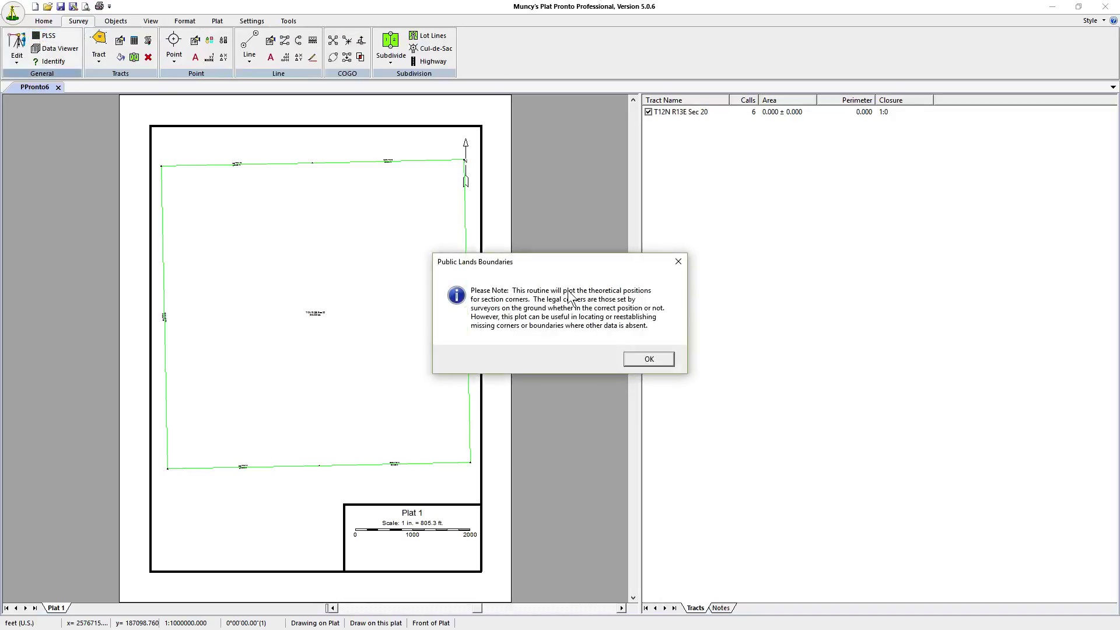
{"action": "left_click", "coordinate": [636, 360]}
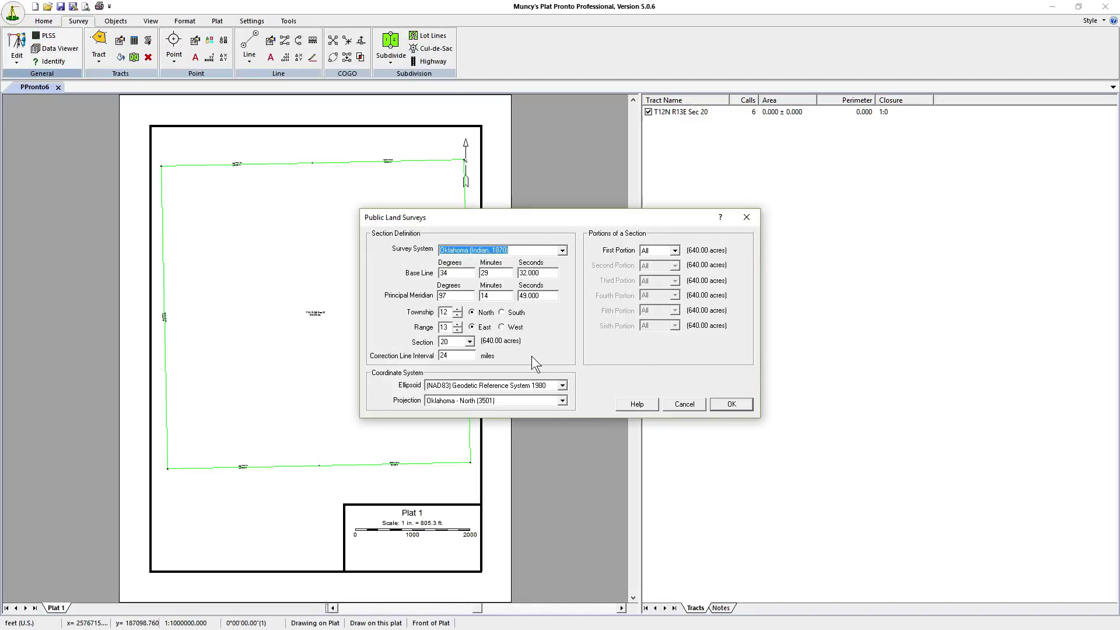
{"action": "left_click", "coordinate": [675, 251]}
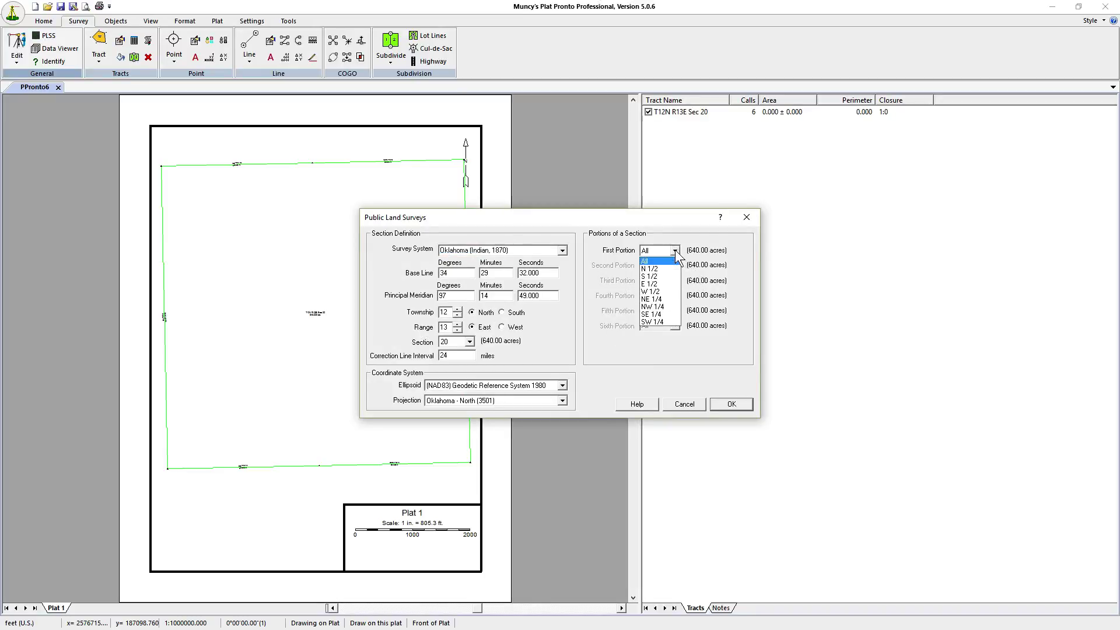
{"action": "left_click", "coordinate": [652, 314]}
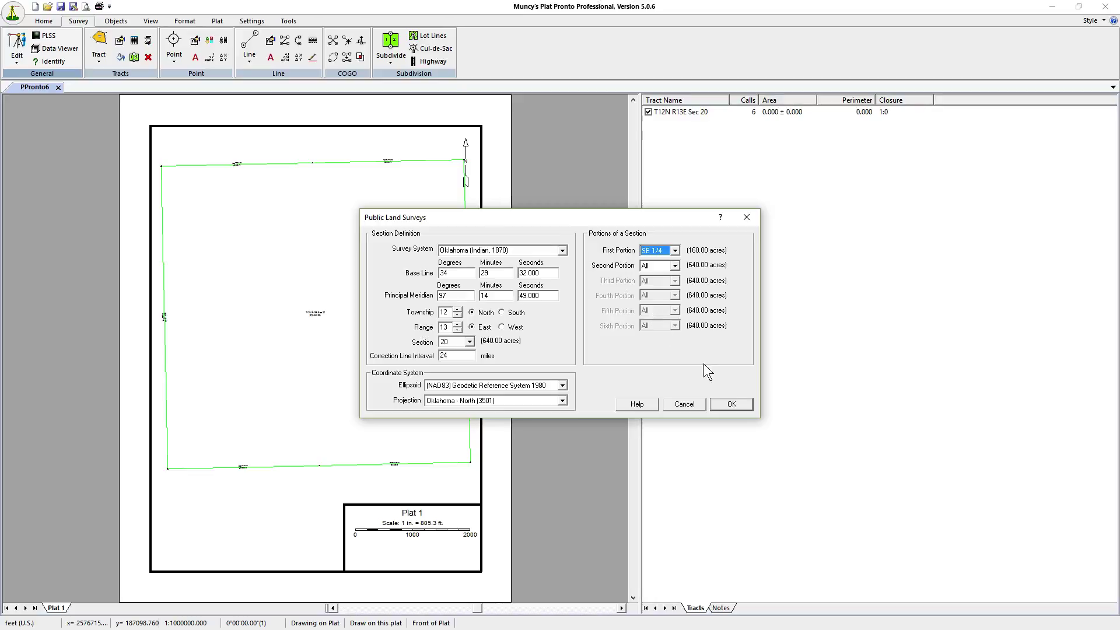
{"action": "left_click", "coordinate": [730, 404]}
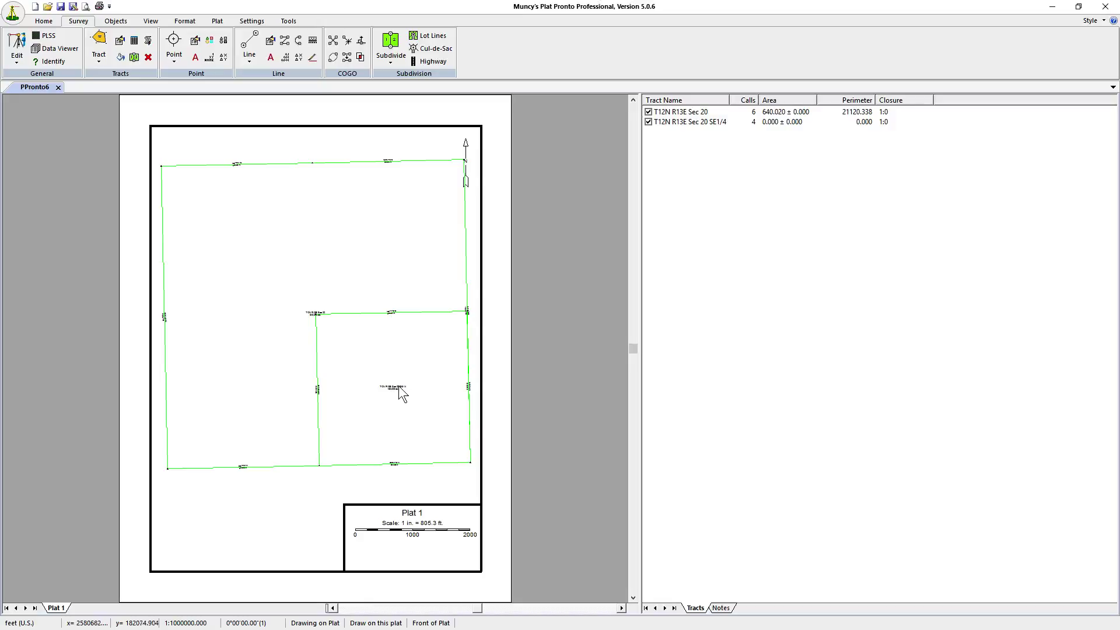
Plot the SW 1/4 of the SE 1/4 of Section 20 as a third tract
{"action": "left_click", "coordinate": [47, 37]}
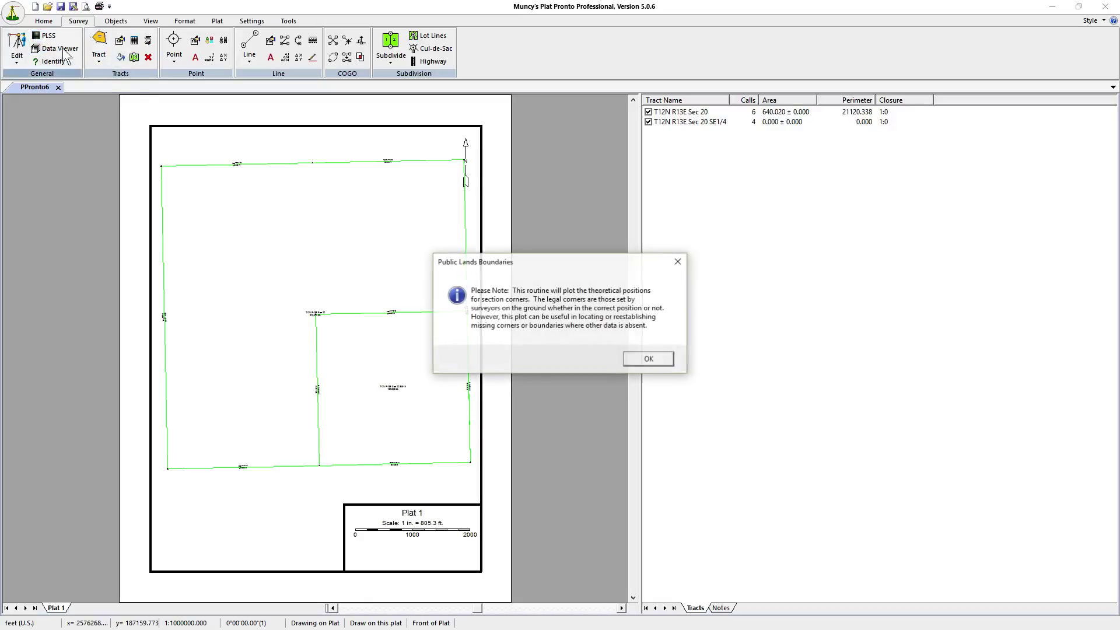
{"action": "left_click", "coordinate": [645, 357]}
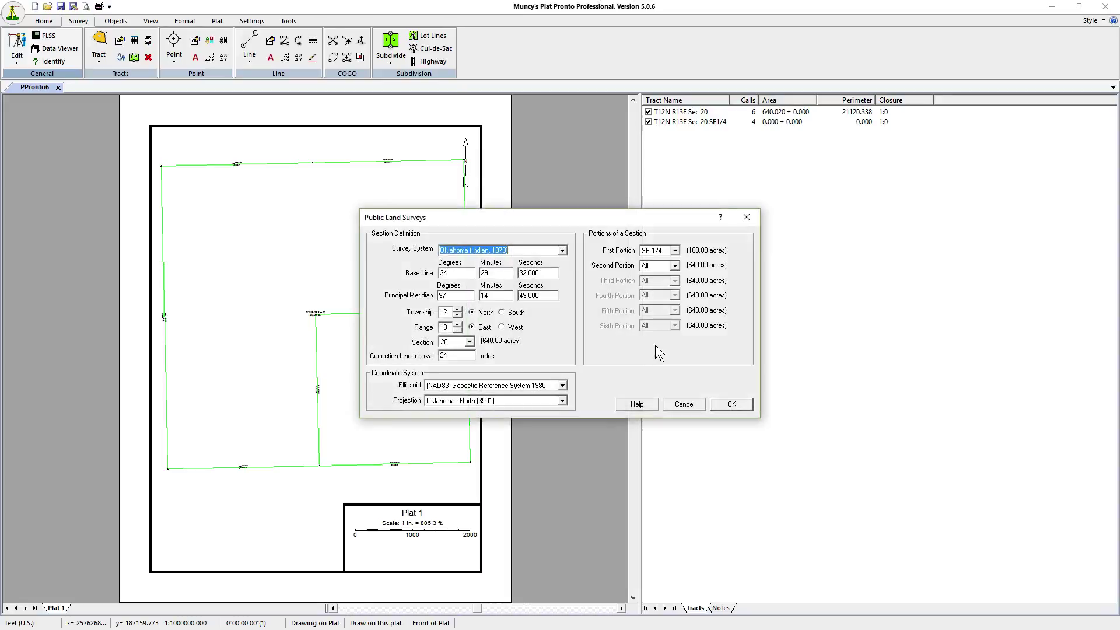
{"action": "left_click", "coordinate": [675, 250]}
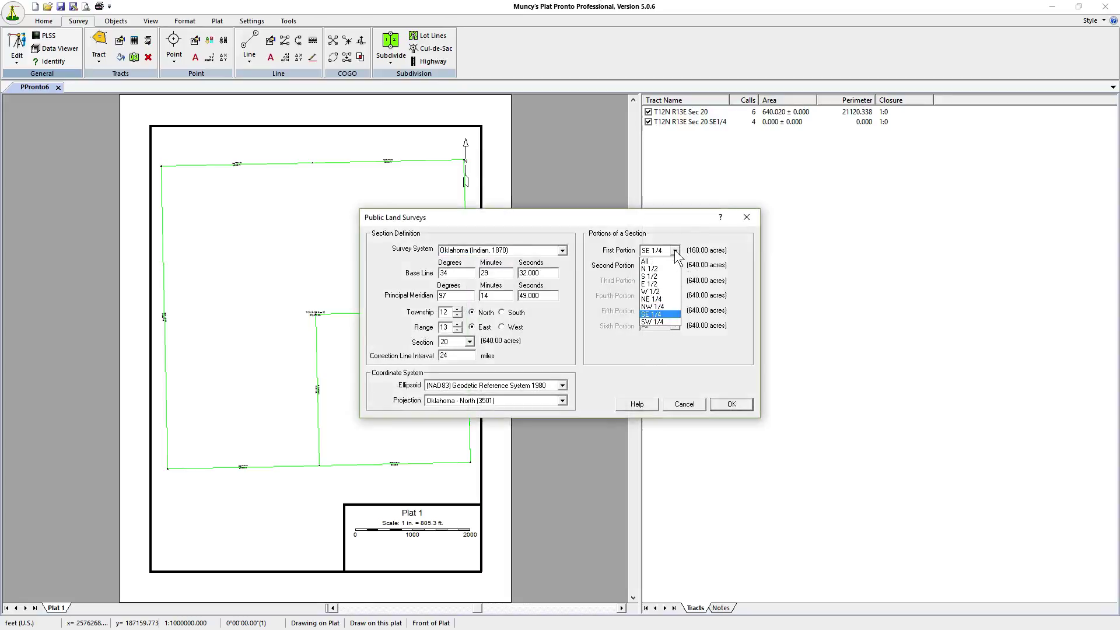
{"action": "left_click", "coordinate": [653, 321]}
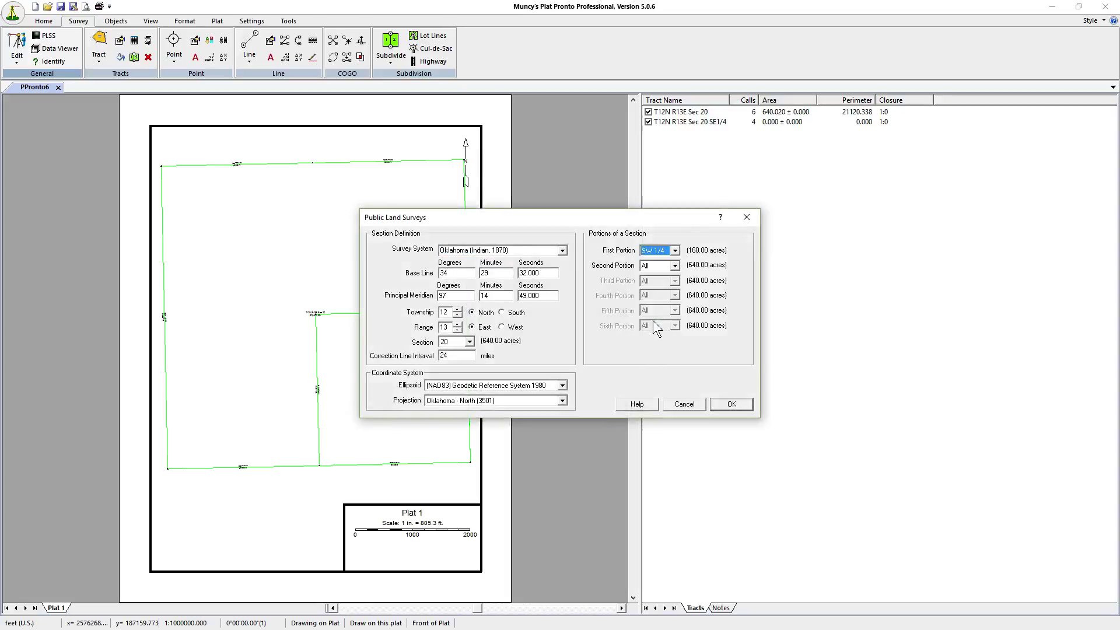
{"action": "left_click", "coordinate": [675, 266]}
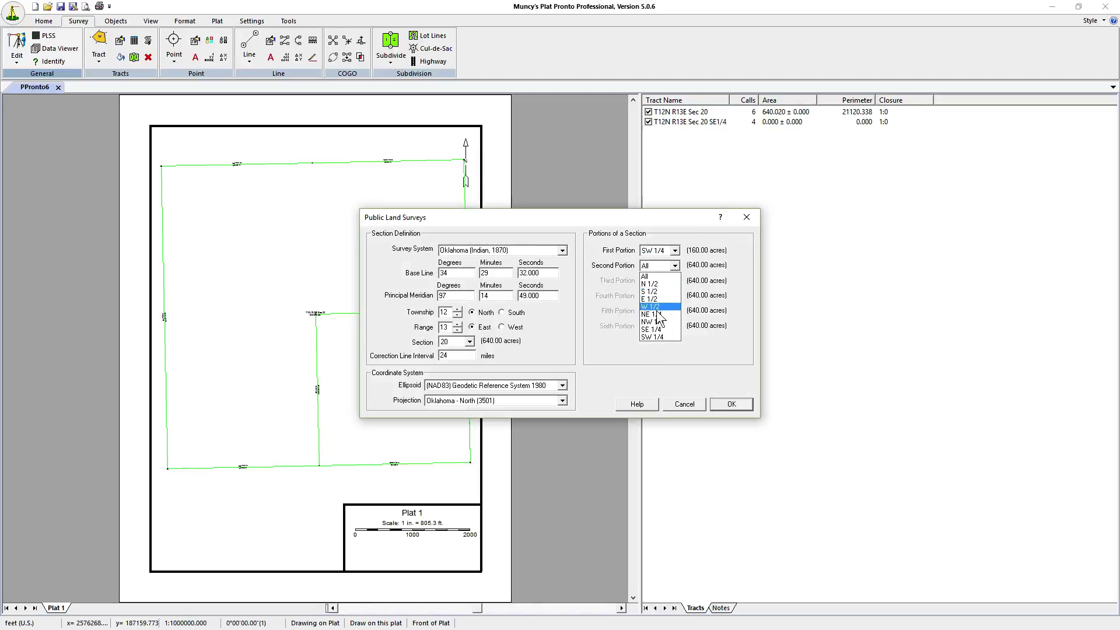
{"action": "left_click", "coordinate": [655, 329]}
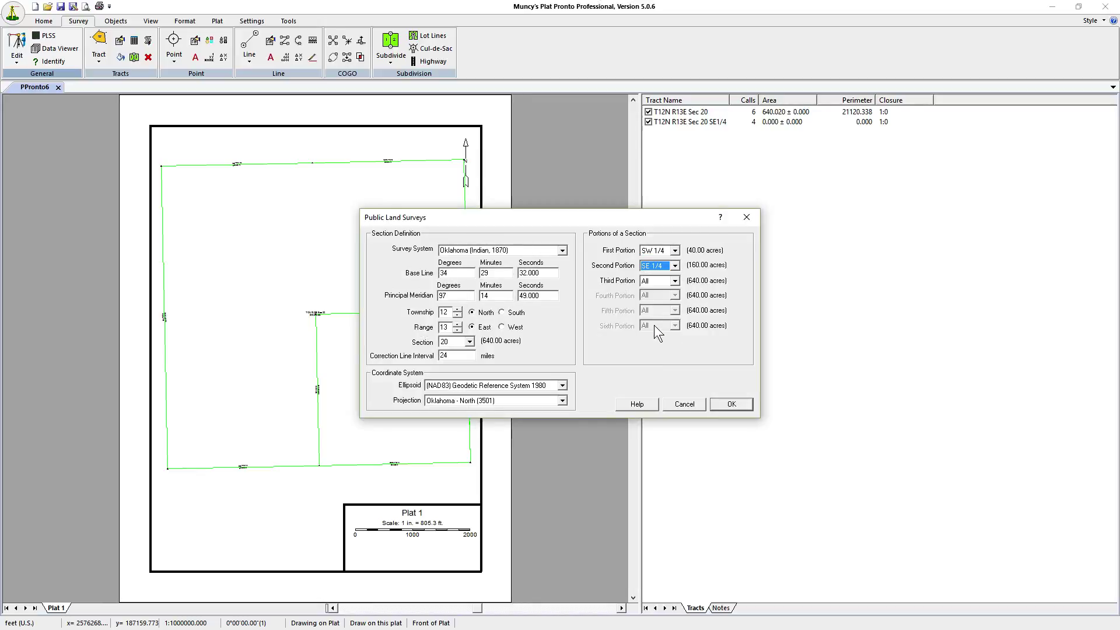
{"action": "left_click", "coordinate": [730, 404]}
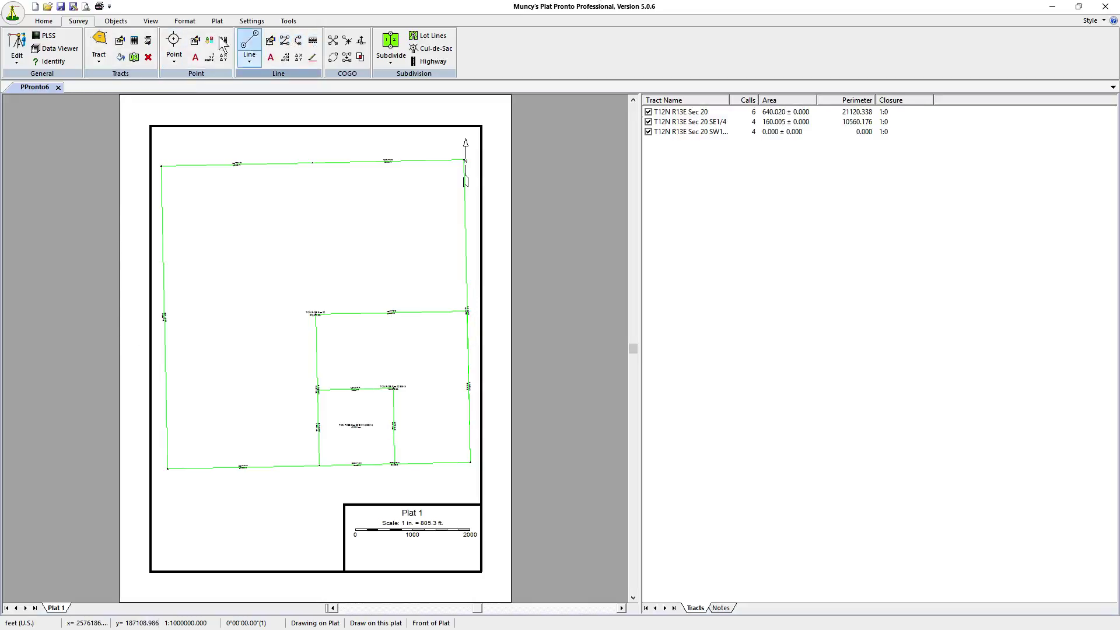
Zoom a window onto the section's west line, labelled N 1°15'25"W, 5280.09 ft
{"action": "left_click", "coordinate": [147, 22]}
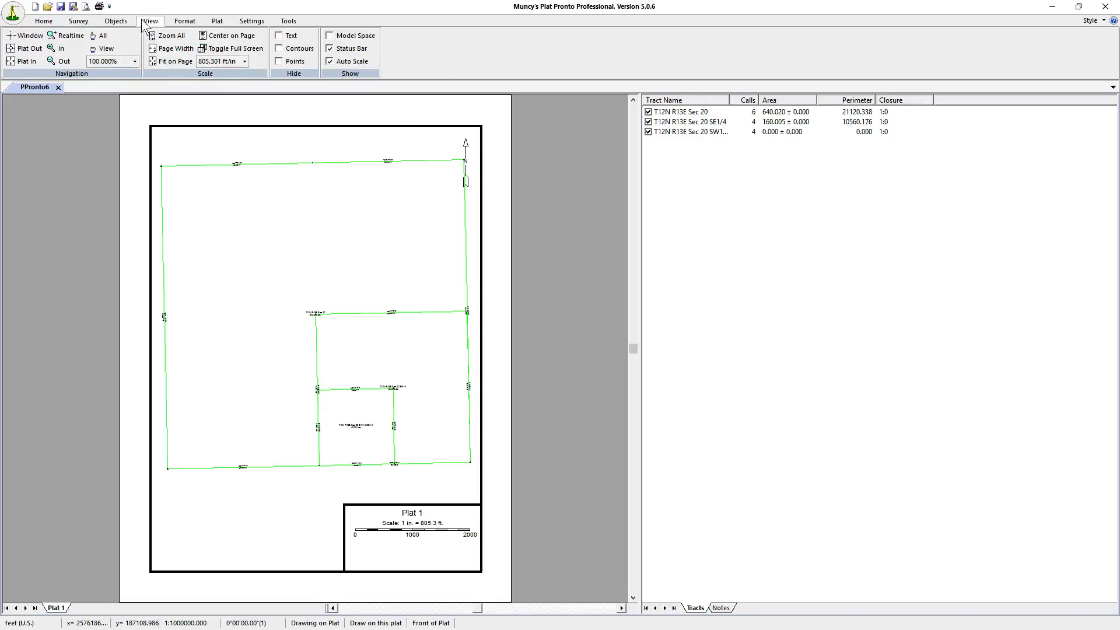
{"action": "left_click", "coordinate": [25, 35]}
{"action": "left_click_drag", "start_coordinate": [149, 295], "coordinate": [193, 344]}
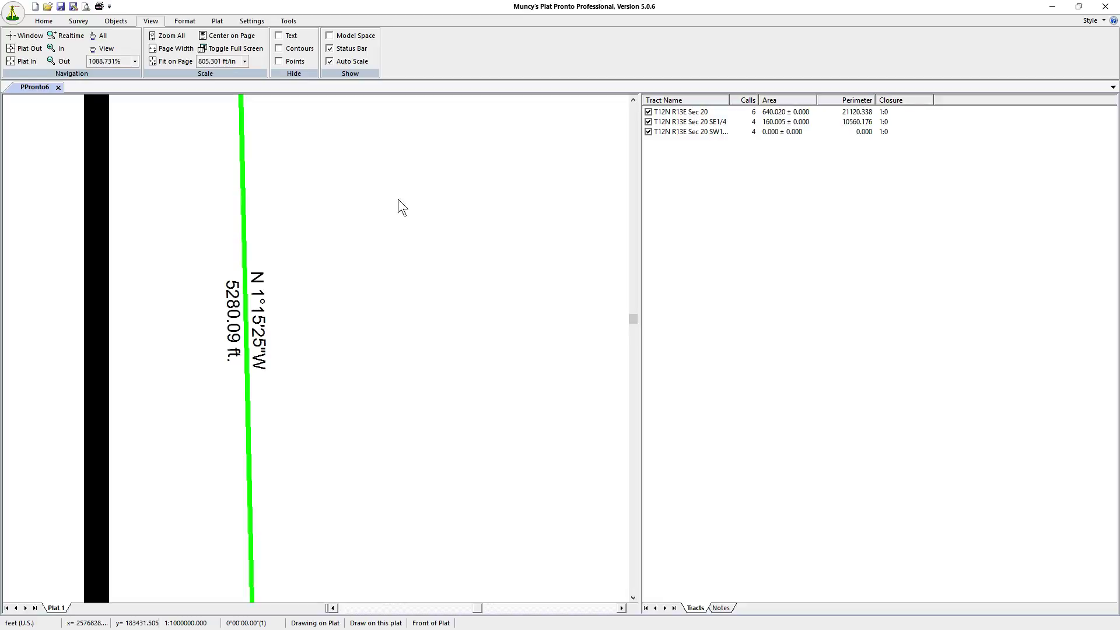
Rotate everything 1°21'12" clockwise about base point 1 and accept the survey description
{"action": "left_click", "coordinate": [290, 22]}
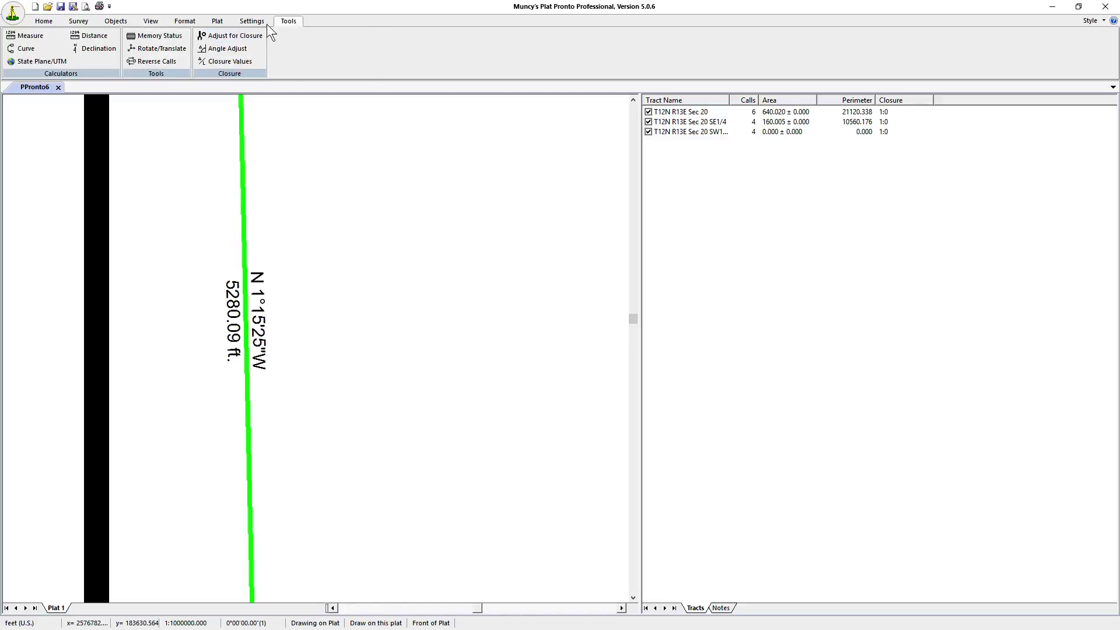
{"action": "left_click", "coordinate": [157, 48]}
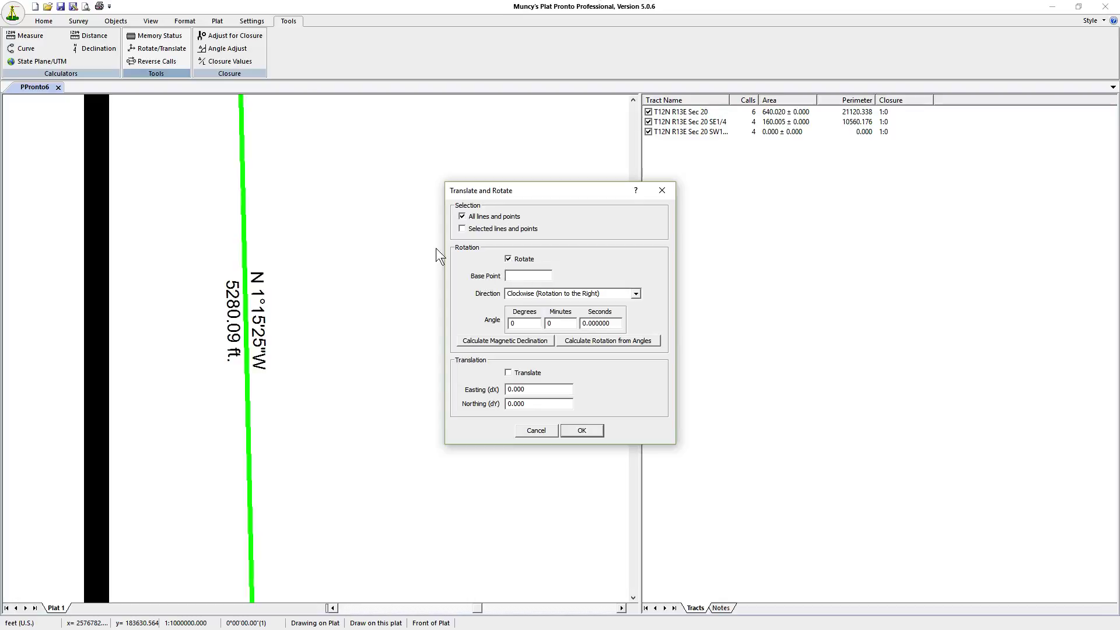
{"action": "left_click", "coordinate": [520, 278]}
{"action": "type", "text": "1"}
{"action": "double_click", "coordinate": [520, 323]}
{"action": "type", "text": "1"}
{"action": "key", "text": "Tab"}
{"action": "type", "text": "21"}
{"action": "double_click", "coordinate": [583, 325]}
{"action": "type", "text": "12"}
{"action": "left_click", "coordinate": [581, 429]}
{"action": "left_click", "coordinate": [621, 417]}
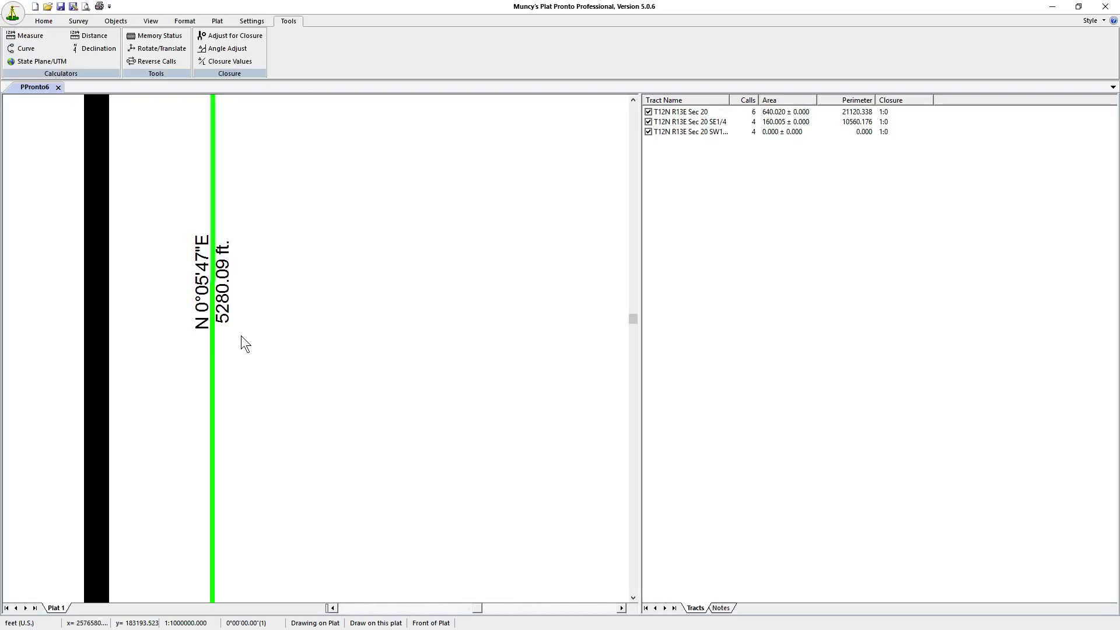
Zoom All to show the rotated Section 20 plat at 1 in = 789.5 ft
{"action": "left_click", "coordinate": [151, 22]}
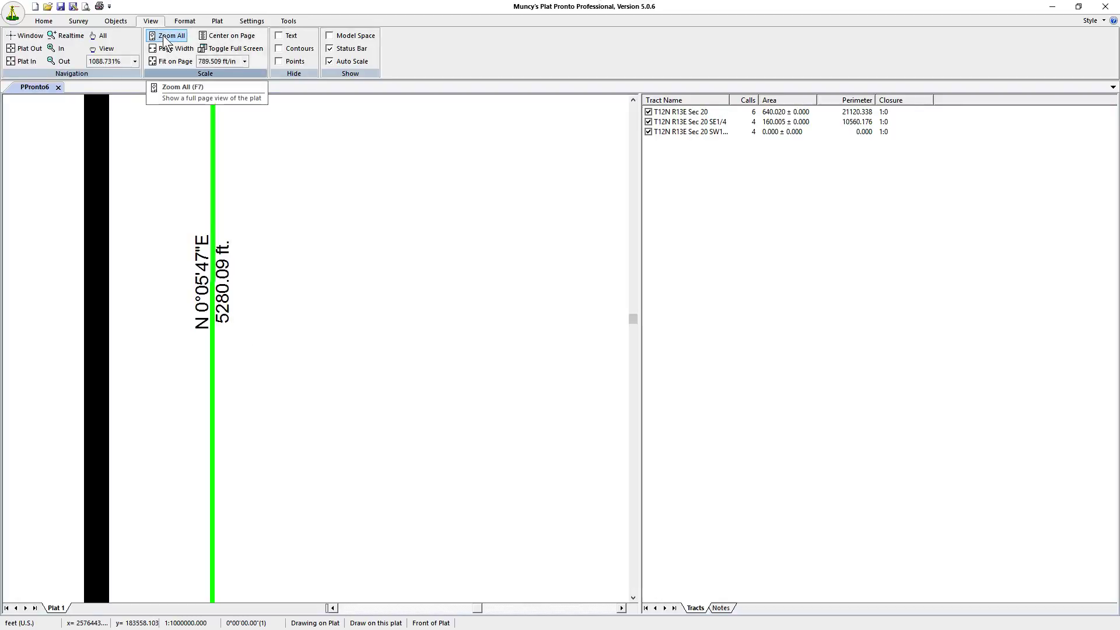
{"action": "left_click", "coordinate": [165, 38]}
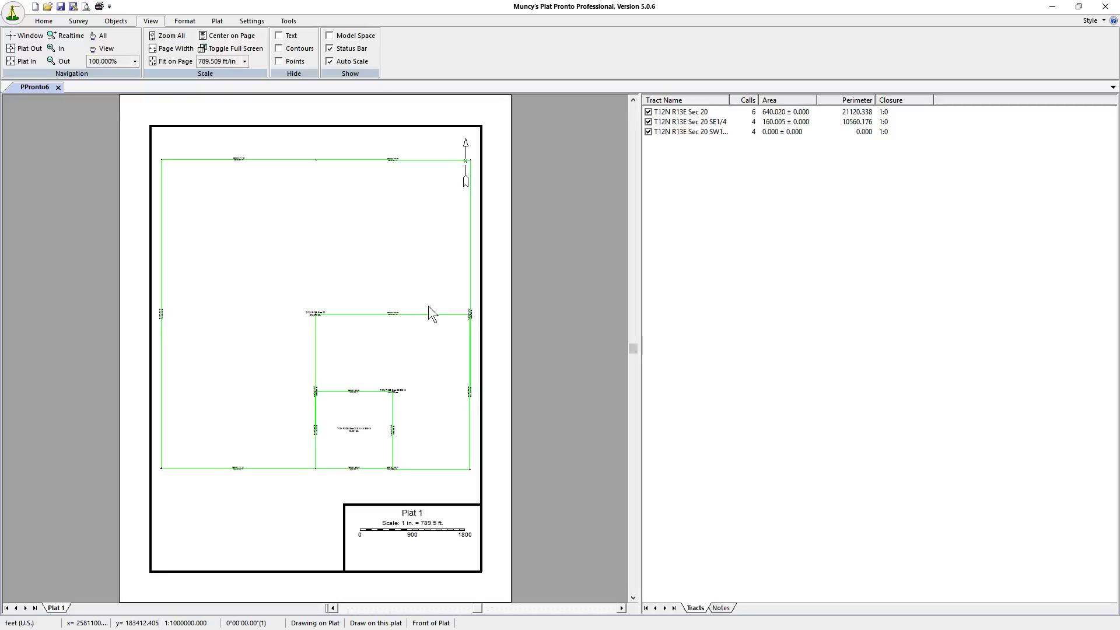